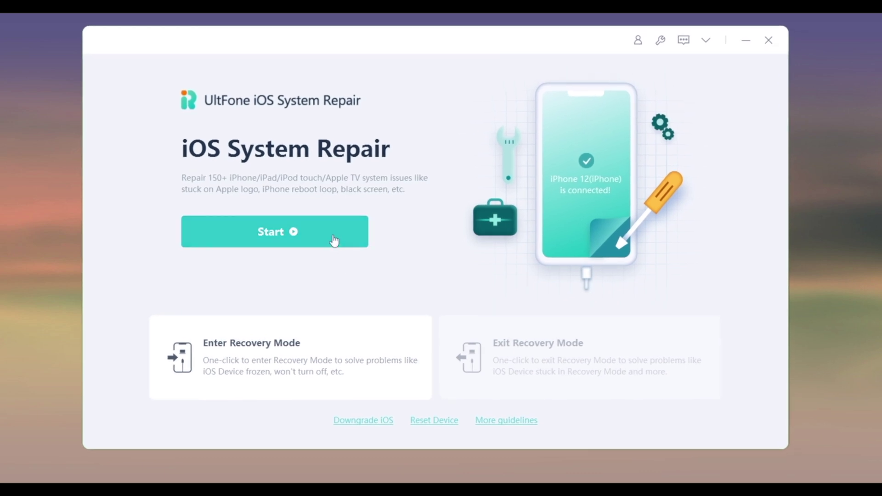
Step: Start the system repair, pick data-safe Standard Repair, and download the iOS 16.0 firmware package
left_click(334, 239)
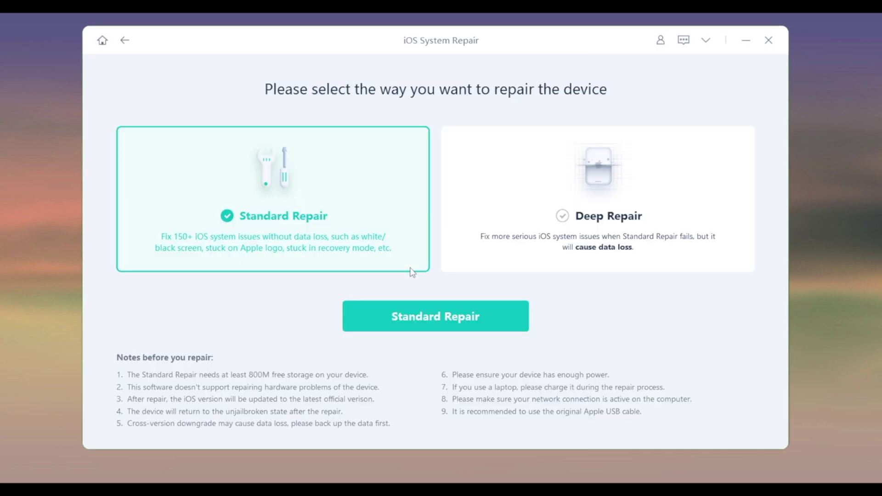
left_click(491, 315)
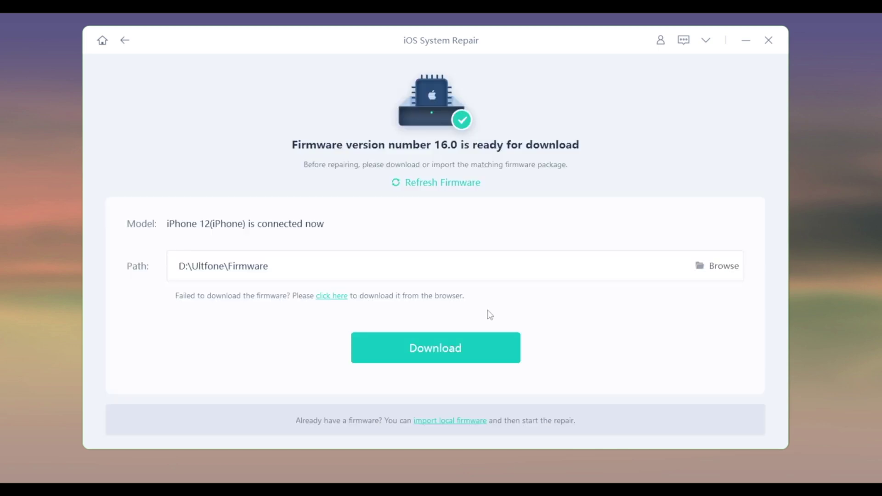
left_click(481, 350)
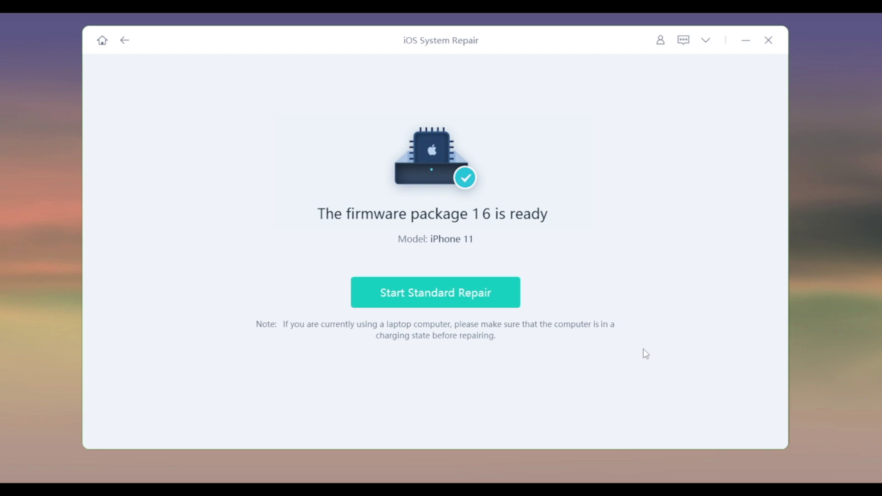
Step: Launch Standard Repair of the iPhone with the downloaded firmware, now verifying at 1.36%
left_click(486, 305)
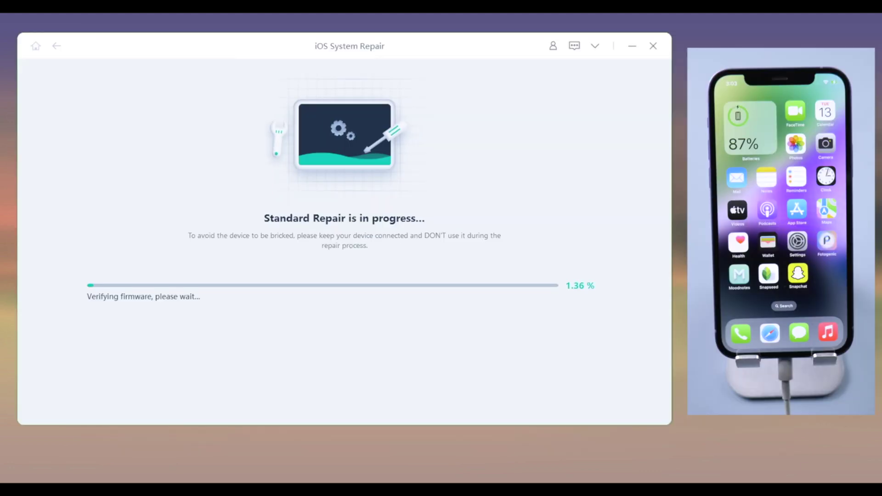